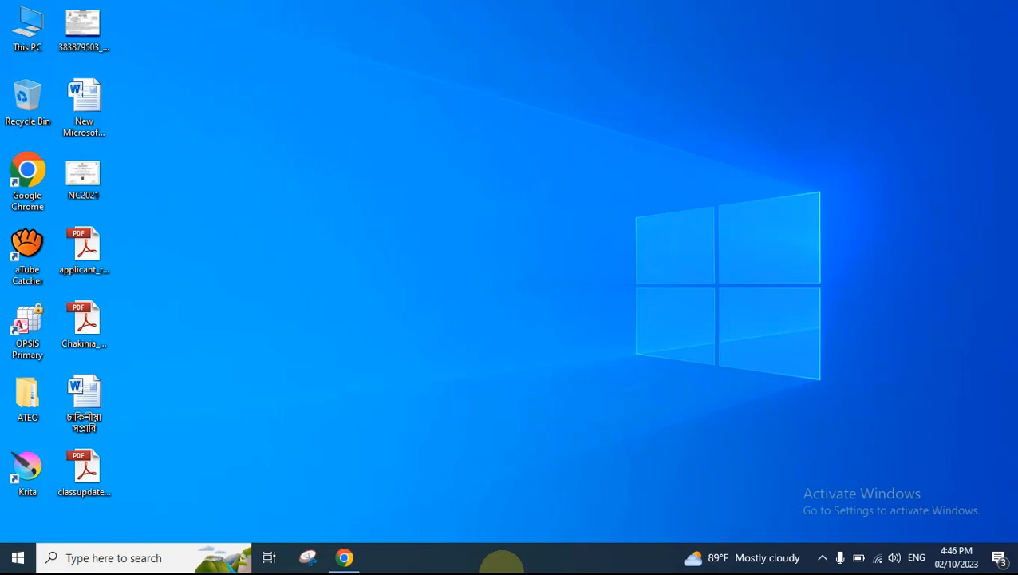
Switch to Chrome and look through the sections of the cPanel Tools page, including the tools in the Email section
{"action": "left_click", "coordinate": [352, 559]}
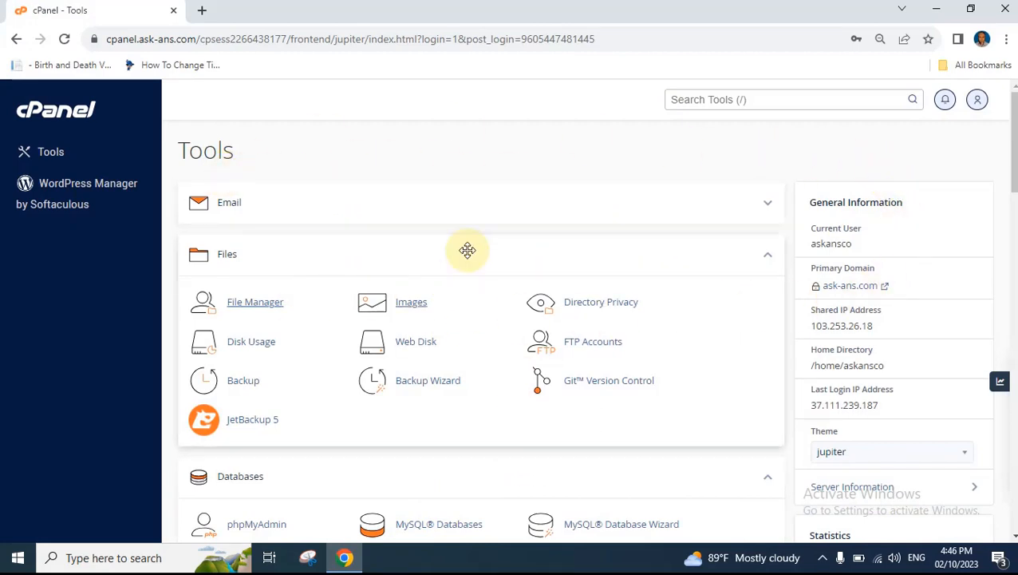
{"action": "scroll", "coordinate": [711, 268], "scroll_direction": "down", "scroll_amount": 6}
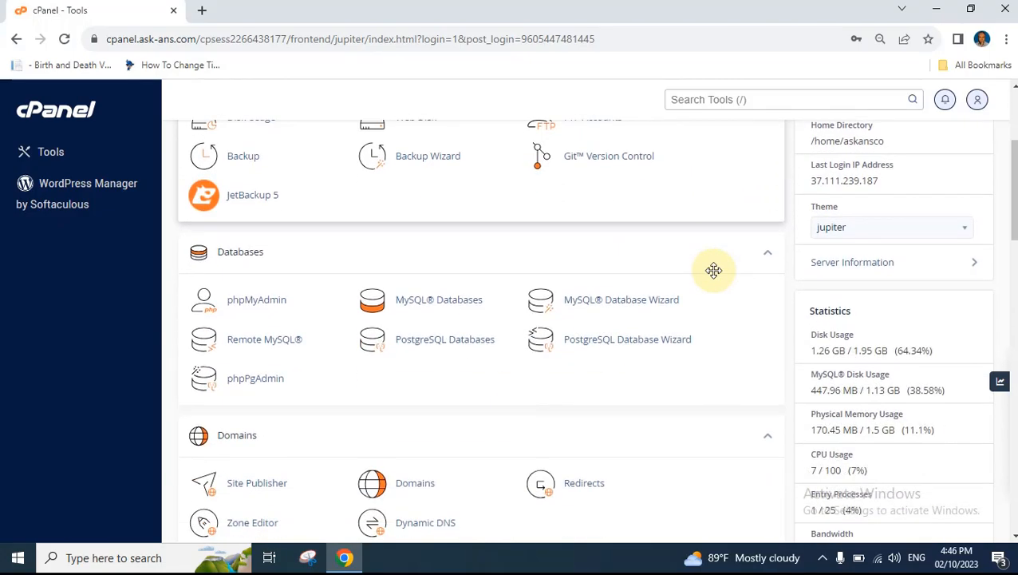
{"action": "scroll", "coordinate": [714, 270], "scroll_direction": "down", "scroll_amount": 15}
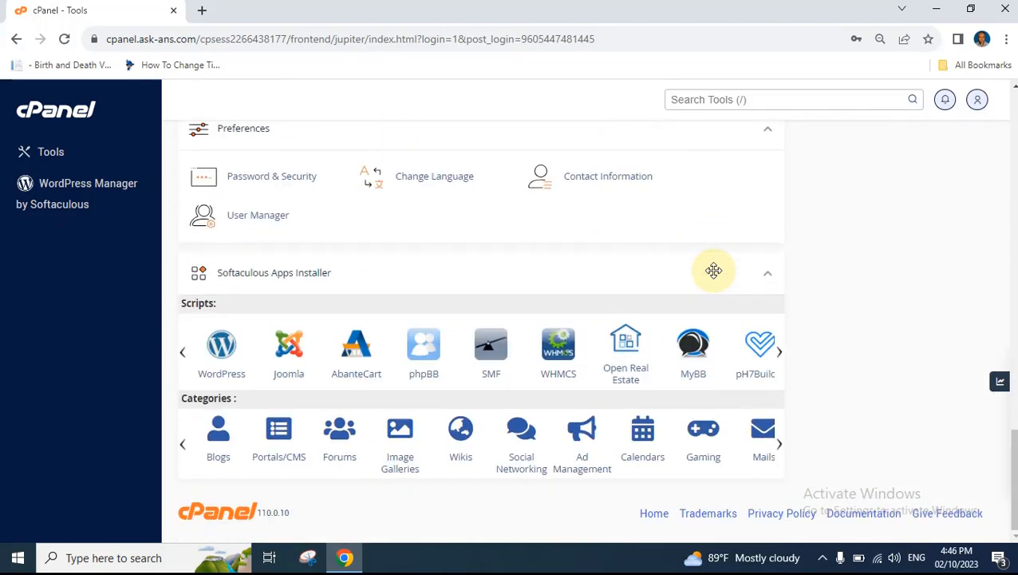
{"action": "scroll", "coordinate": [713, 270], "scroll_direction": "up", "scroll_amount": 20}
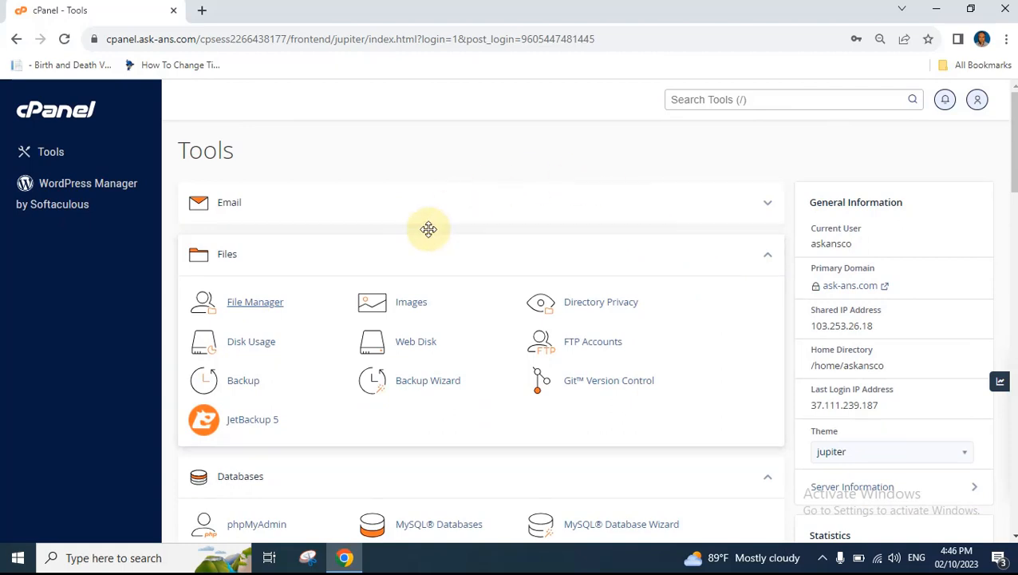
{"action": "left_click", "coordinate": [767, 209]}
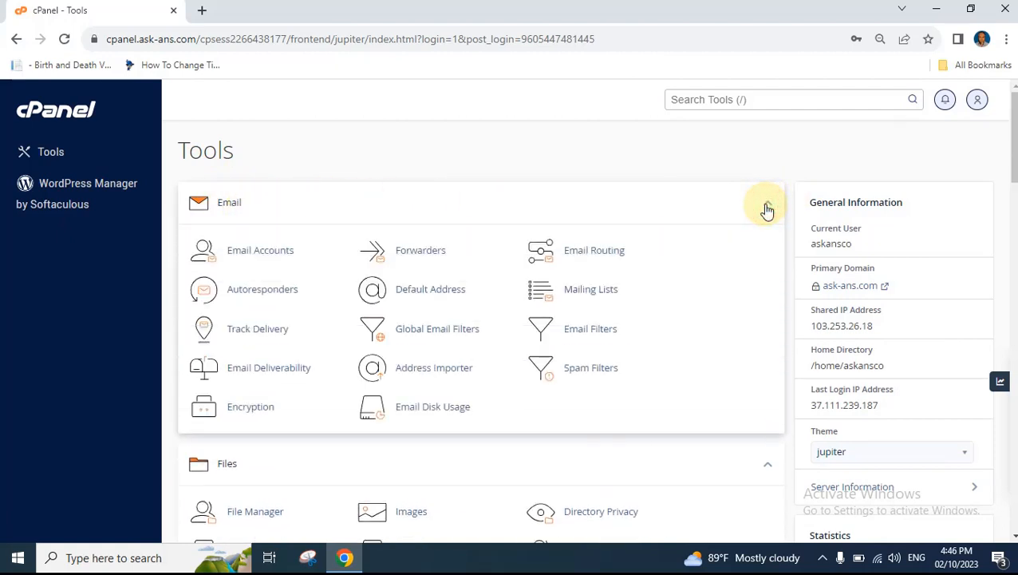
{"action": "left_click", "coordinate": [767, 209]}
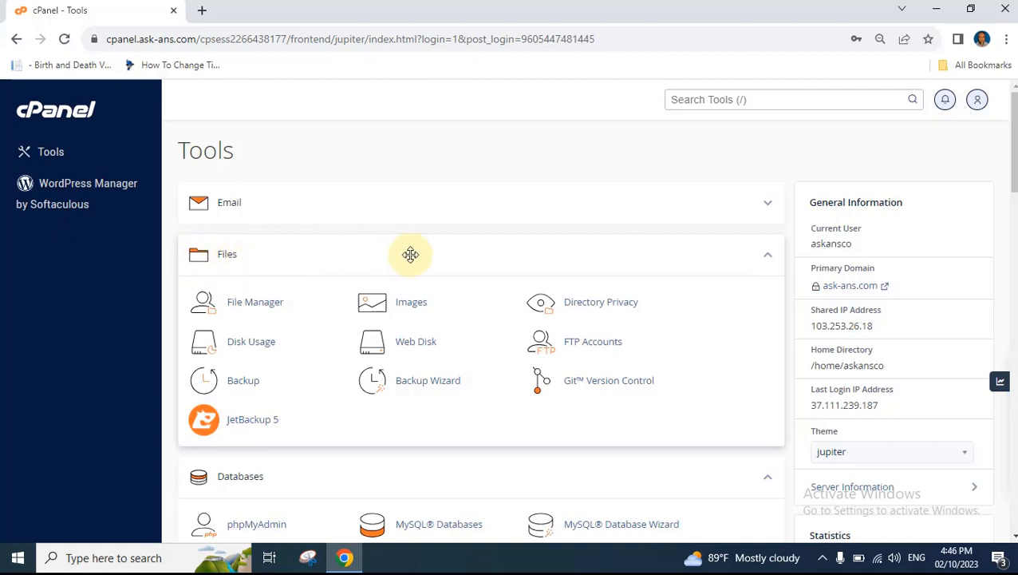
Open cPanel's File Manager and look at the contents of the test.ask-ans.com folder
{"action": "left_click", "coordinate": [268, 303]}
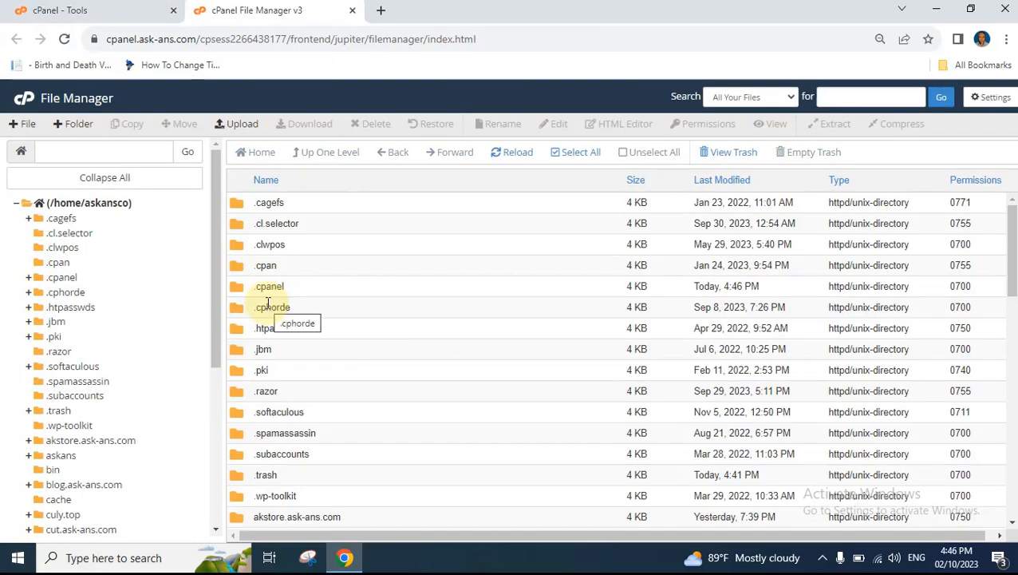
{"action": "scroll", "coordinate": [154, 330], "scroll_direction": "down", "scroll_amount": 3}
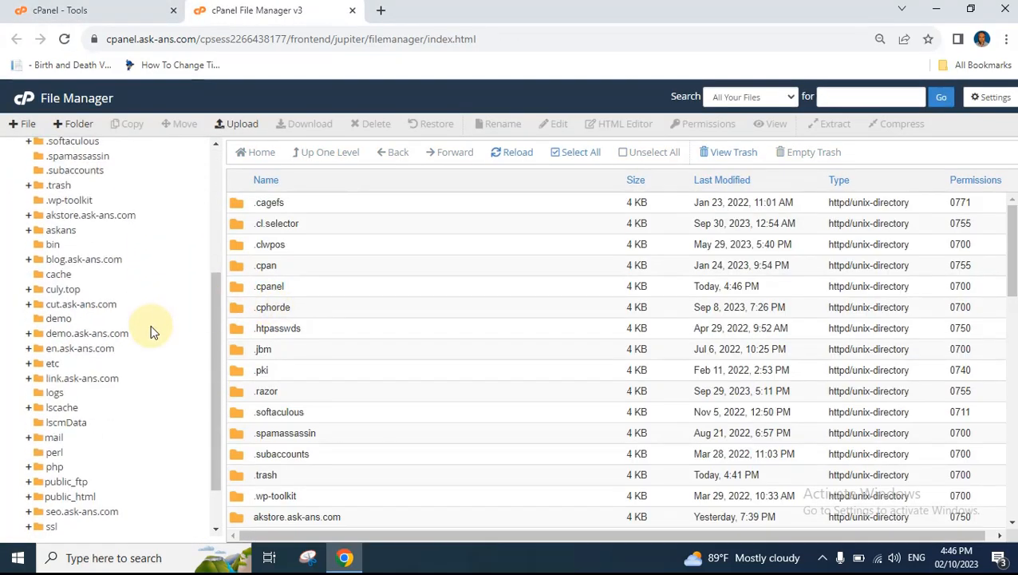
{"action": "scroll", "coordinate": [153, 330], "scroll_direction": "down", "scroll_amount": 1}
{"action": "scroll", "coordinate": [150, 325], "scroll_direction": "up", "scroll_amount": 5}
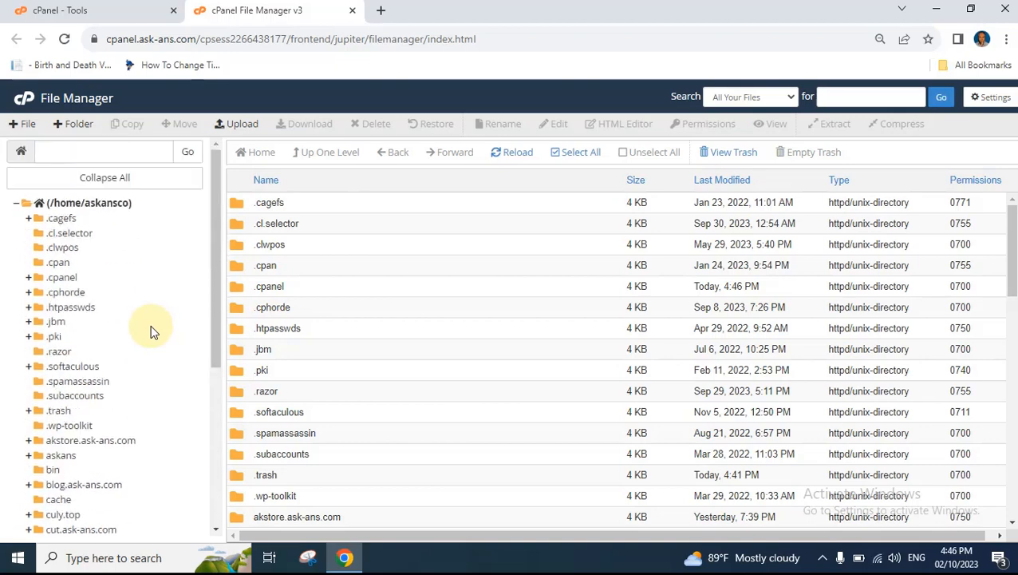
{"action": "scroll", "coordinate": [147, 352], "scroll_direction": "down", "scroll_amount": 3}
{"action": "scroll", "coordinate": [147, 352], "scroll_direction": "down", "scroll_amount": 2}
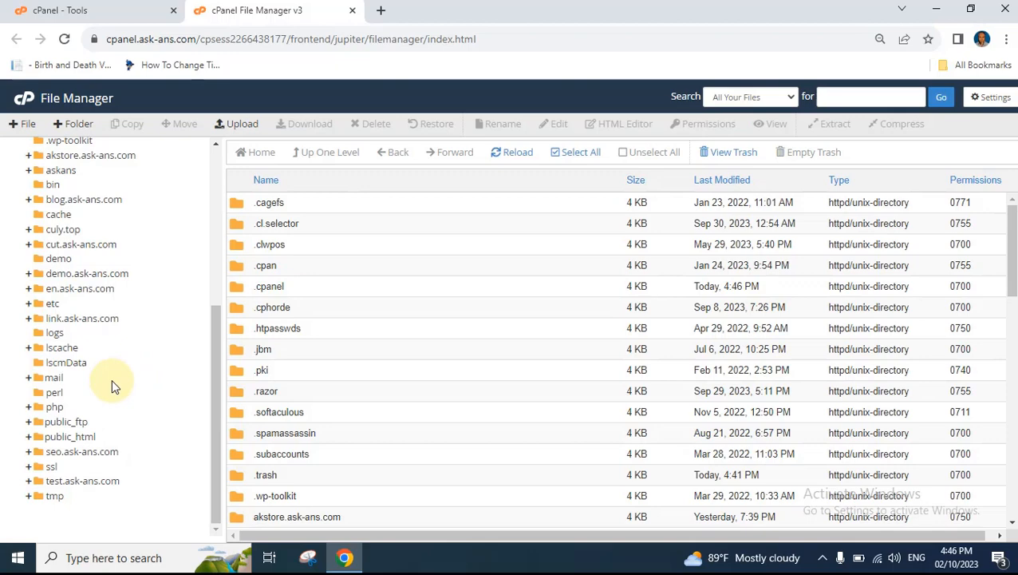
{"action": "scroll", "coordinate": [113, 367], "scroll_direction": "up", "scroll_amount": 5}
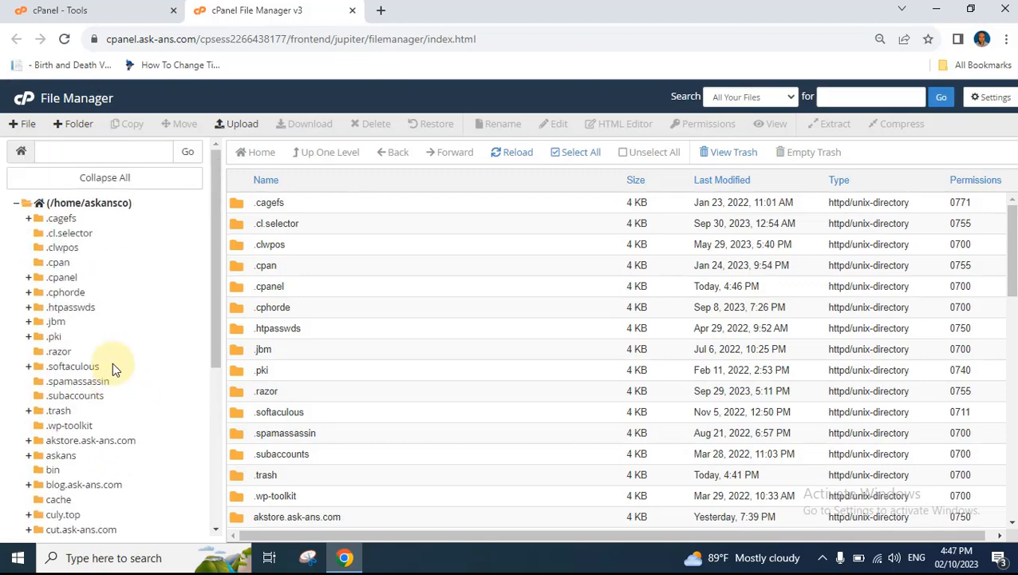
{"action": "scroll", "coordinate": [112, 367], "scroll_direction": "down", "scroll_amount": 5}
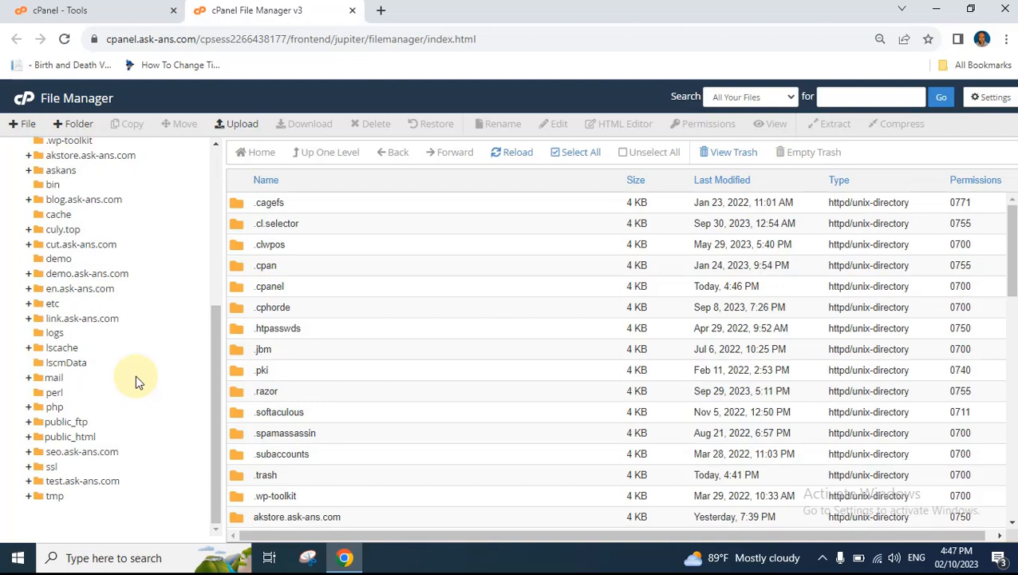
{"action": "scroll", "coordinate": [135, 375], "scroll_direction": "up", "scroll_amount": 5}
{"action": "scroll", "coordinate": [135, 375], "scroll_direction": "down", "scroll_amount": 5}
{"action": "left_click", "coordinate": [89, 481]}
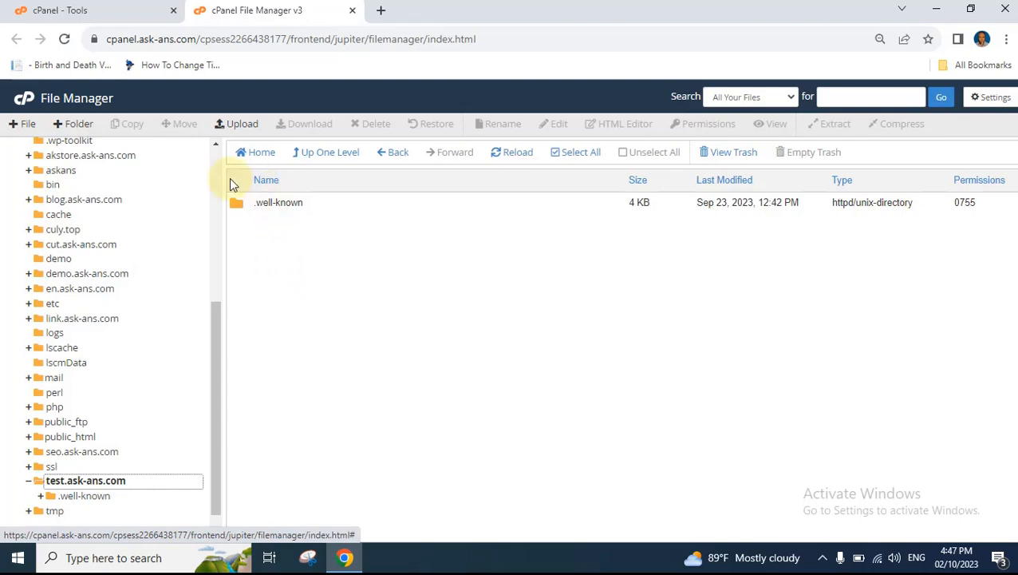
Return to the cPanel Tools page and open the WordPress script from the Softaculous Apps Installer section
{"action": "left_click", "coordinate": [90, 9]}
{"action": "scroll", "coordinate": [279, 351], "scroll_direction": "down", "scroll_amount": 20}
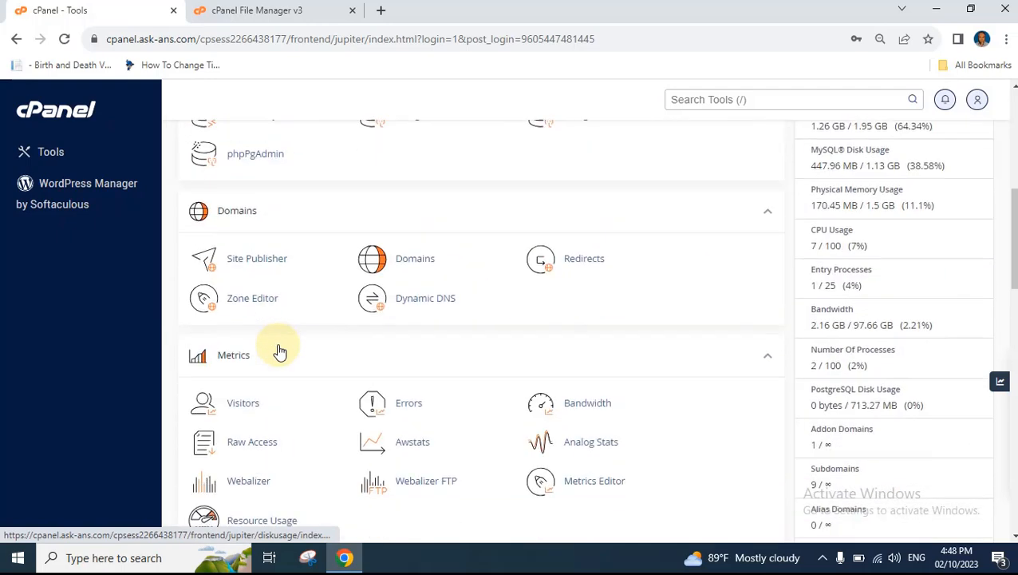
{"action": "scroll", "coordinate": [279, 351], "scroll_direction": "down", "scroll_amount": 2}
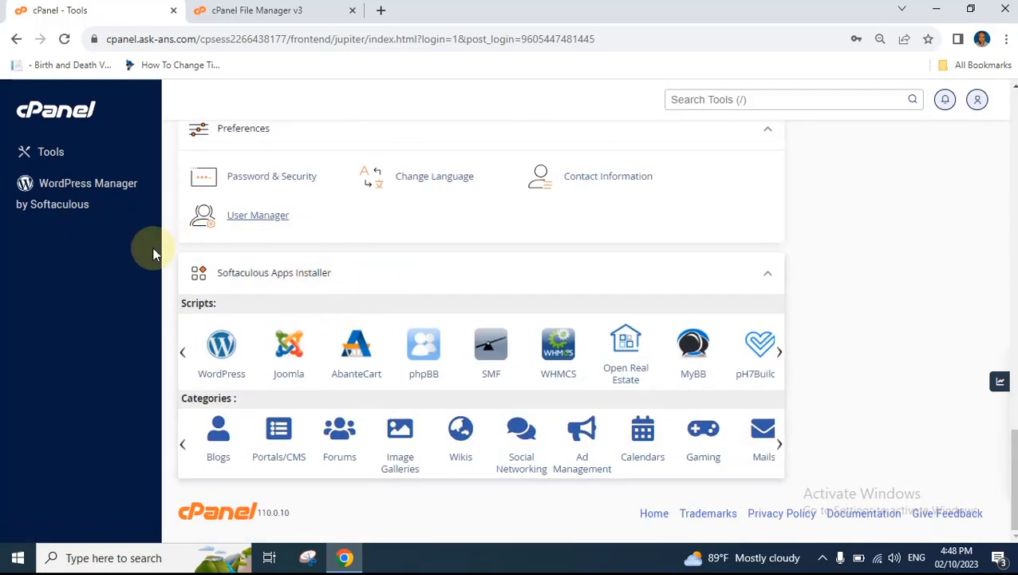
{"action": "scroll", "coordinate": [277, 309], "scroll_direction": "up", "scroll_amount": 6}
{"action": "middle_click", "coordinate": [277, 309]}
{"action": "scroll", "coordinate": [277, 309], "scroll_direction": "up", "scroll_amount": 10}
{"action": "scroll", "coordinate": [277, 315], "scroll_direction": "up", "scroll_amount": 3}
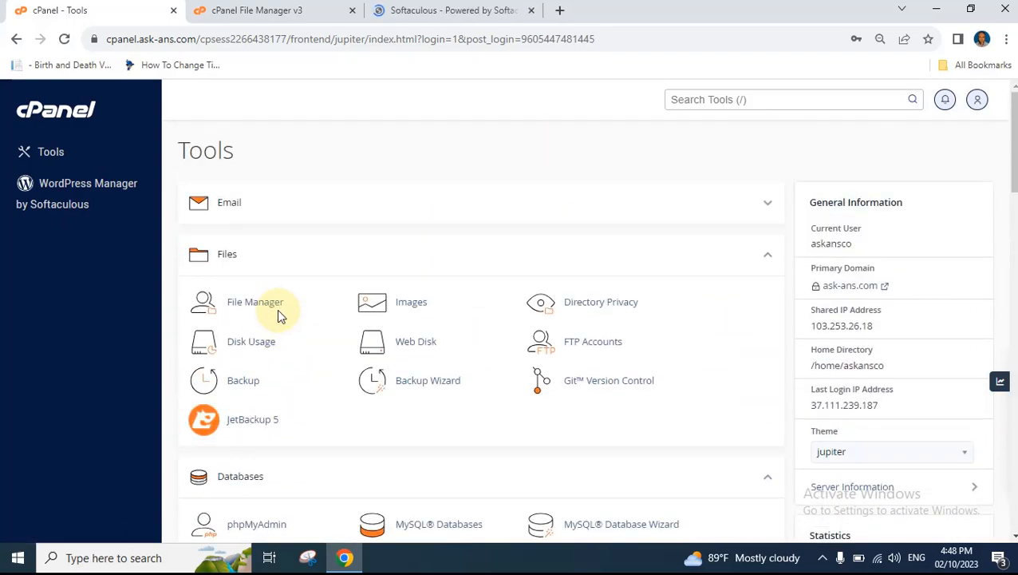
{"action": "scroll", "coordinate": [277, 315], "scroll_direction": "down", "scroll_amount": 15}
{"action": "scroll", "coordinate": [279, 317], "scroll_direction": "down", "scroll_amount": 5}
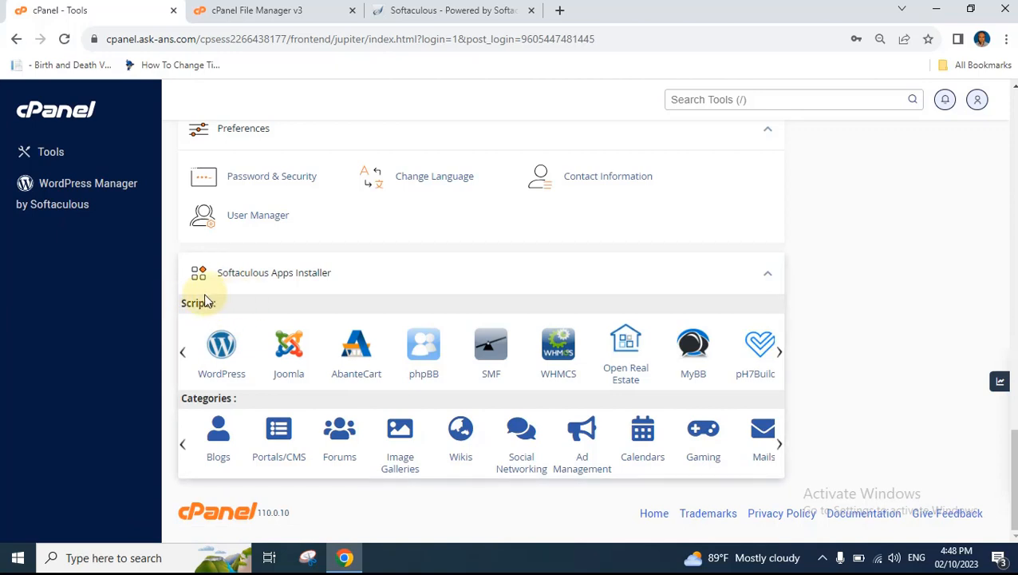
{"action": "left_click", "coordinate": [222, 351]}
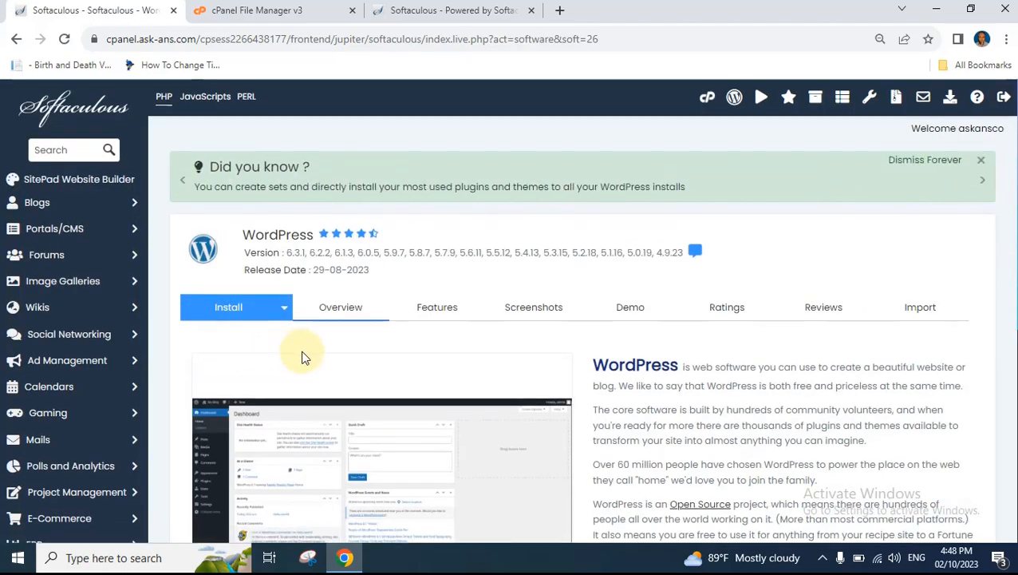
Examine the WordPress overview page, including its version details, description, space requirements and installation options
{"action": "scroll", "coordinate": [302, 354], "scroll_direction": "down", "scroll_amount": 10}
{"action": "scroll", "coordinate": [303, 354], "scroll_direction": "up", "scroll_amount": 10}
{"action": "scroll", "coordinate": [303, 354], "scroll_direction": "down", "scroll_amount": 3}
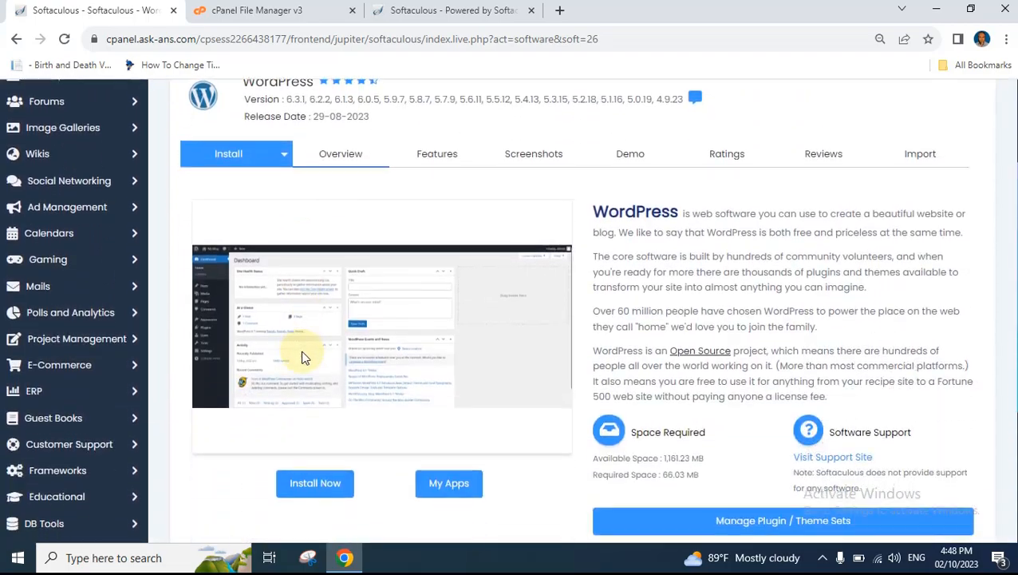
{"action": "scroll", "coordinate": [303, 355], "scroll_direction": "up", "scroll_amount": 3}
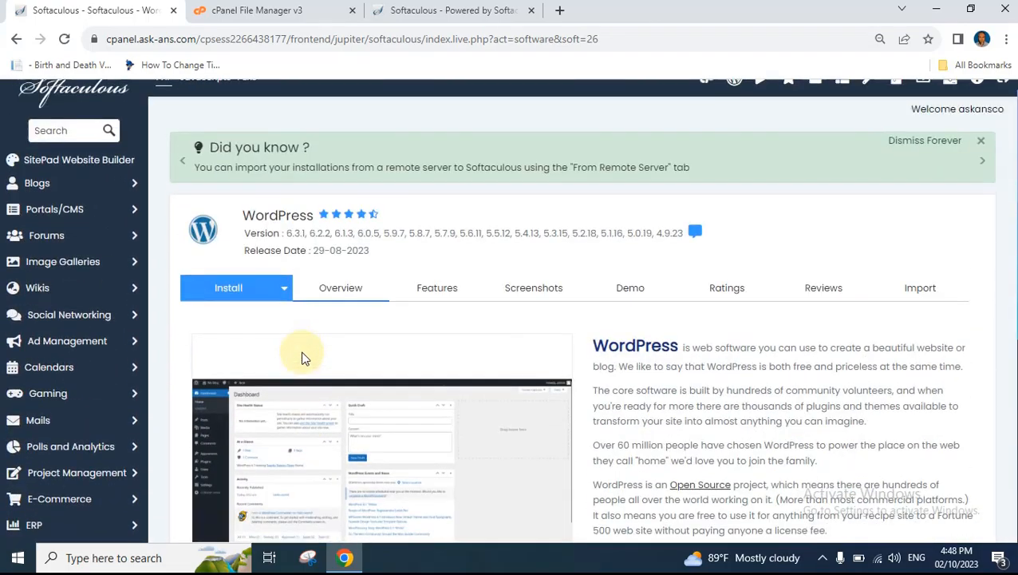
{"action": "scroll", "coordinate": [303, 354], "scroll_direction": "up", "scroll_amount": 1}
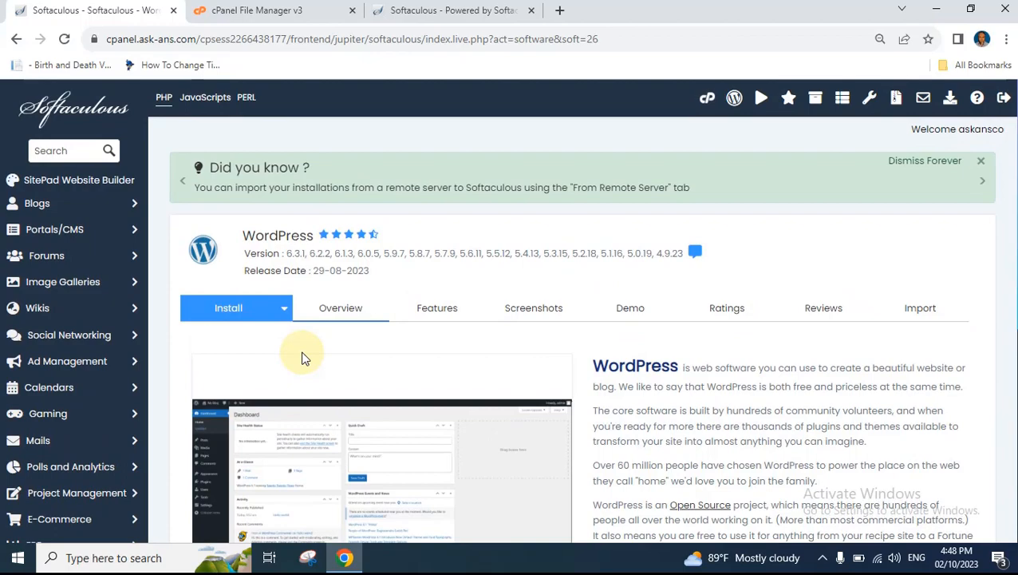
{"action": "scroll", "coordinate": [302, 356], "scroll_direction": "down", "scroll_amount": 4}
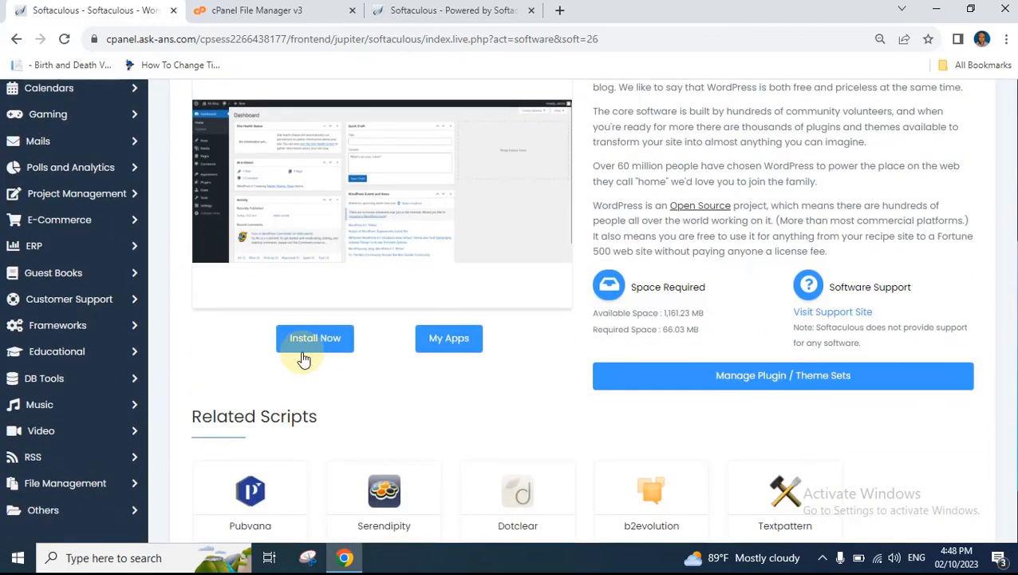
{"action": "scroll", "coordinate": [302, 357], "scroll_direction": "up", "scroll_amount": 4}
{"action": "scroll", "coordinate": [302, 357], "scroll_direction": "down", "scroll_amount": 4}
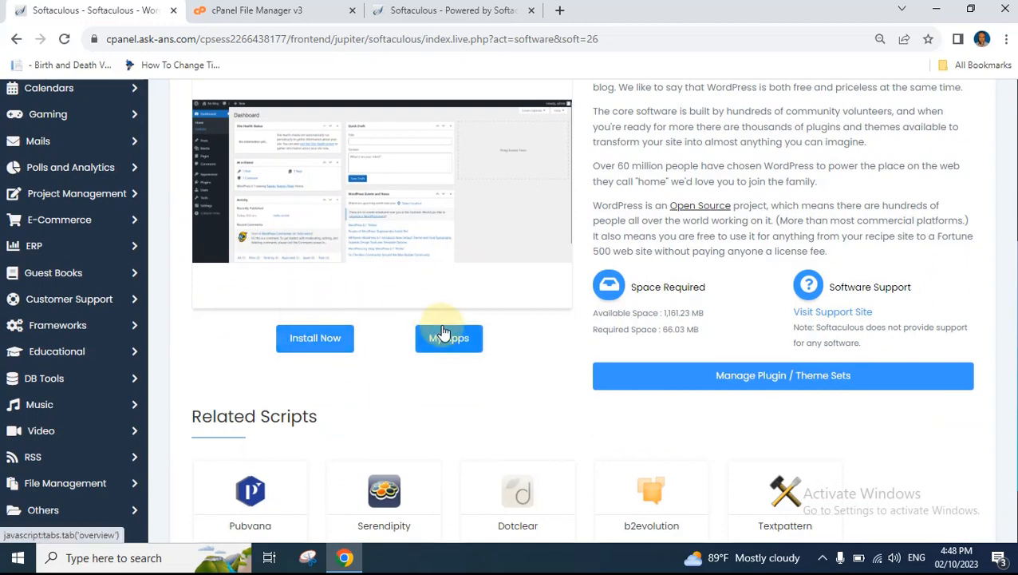
Start a new WordPress installation and bring the Software Setup section of its form into view
{"action": "left_click", "coordinate": [314, 348]}
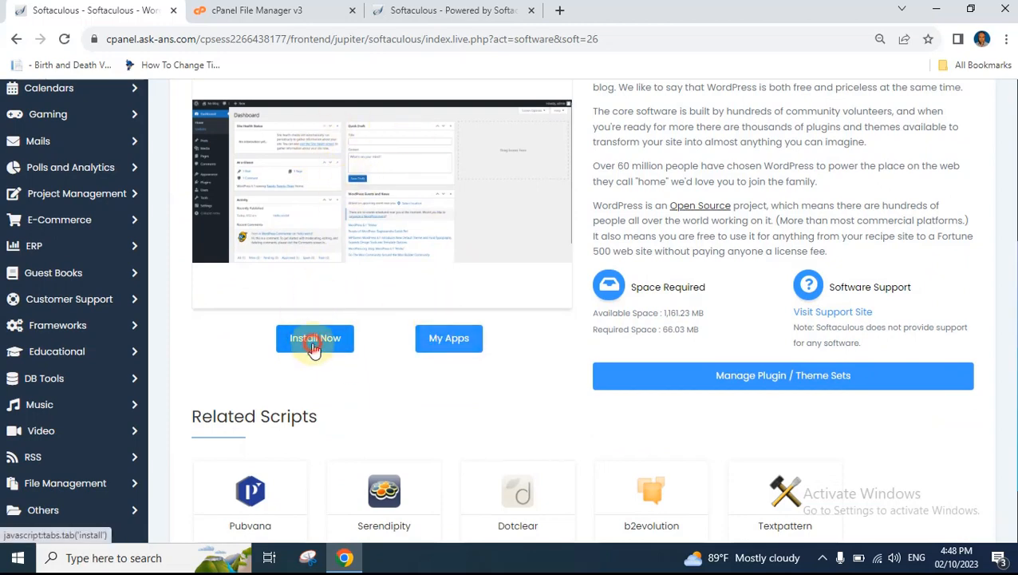
{"action": "left_click", "coordinate": [361, 285]}
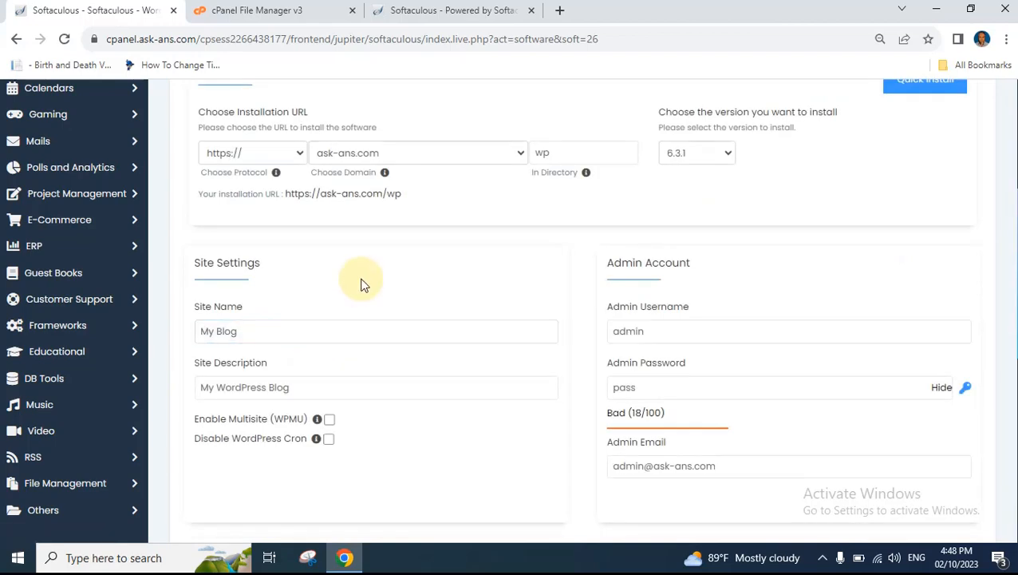
{"action": "scroll", "coordinate": [361, 285], "scroll_direction": "up", "scroll_amount": 4}
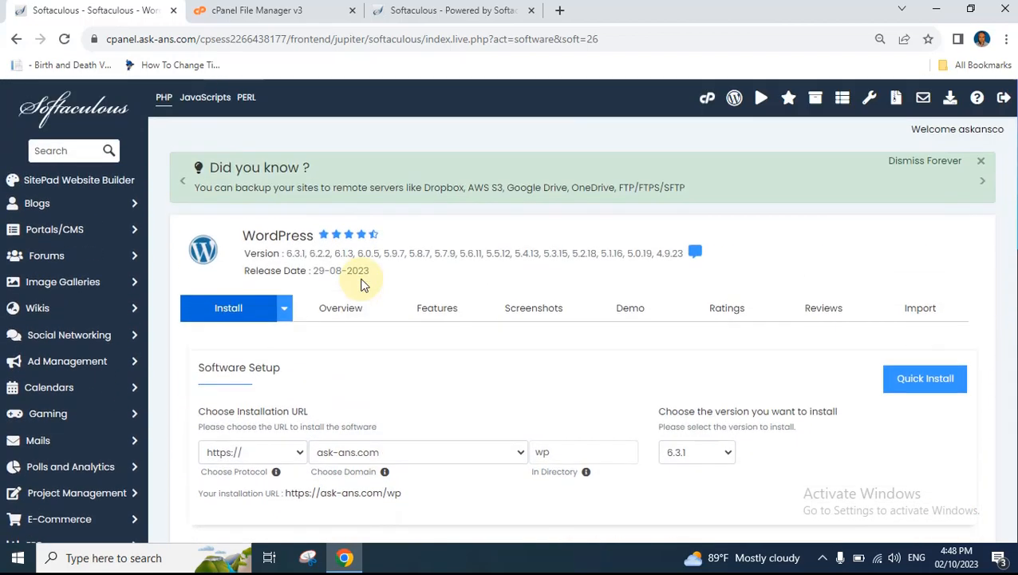
{"action": "scroll", "coordinate": [371, 323], "scroll_direction": "down", "scroll_amount": 1}
{"action": "scroll", "coordinate": [371, 324], "scroll_direction": "down", "scroll_amount": 1}
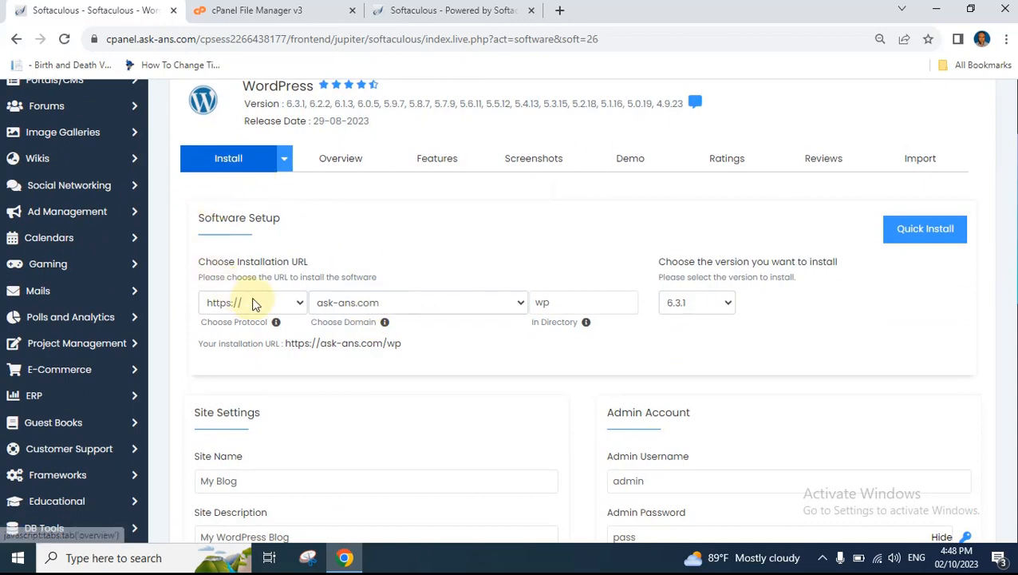